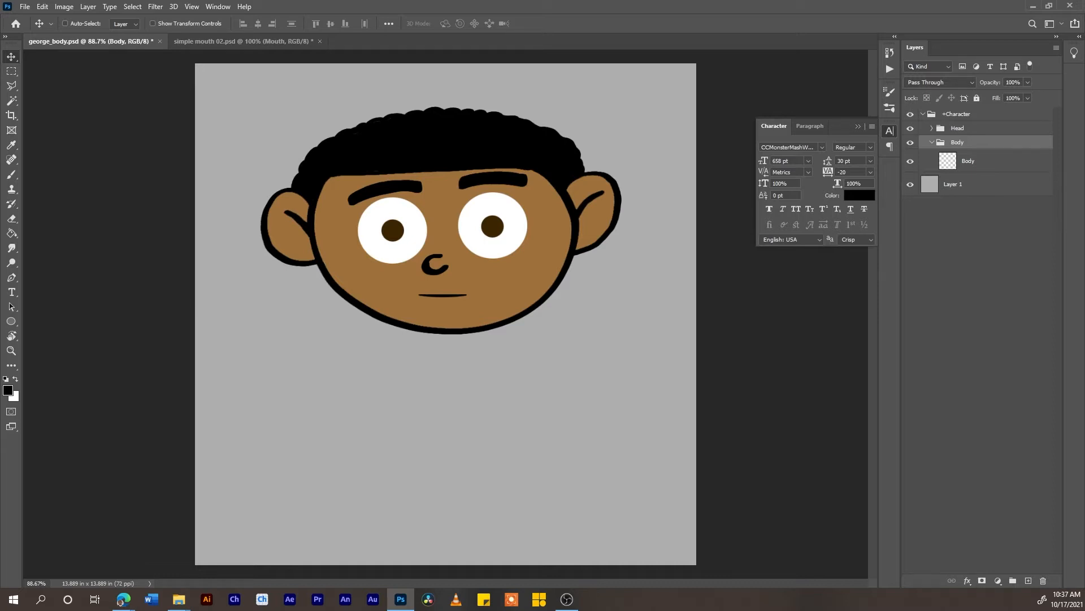
- Brush black outlines of a neck, shirt, legs and shoes below the head on the Body layer
click(968, 161)
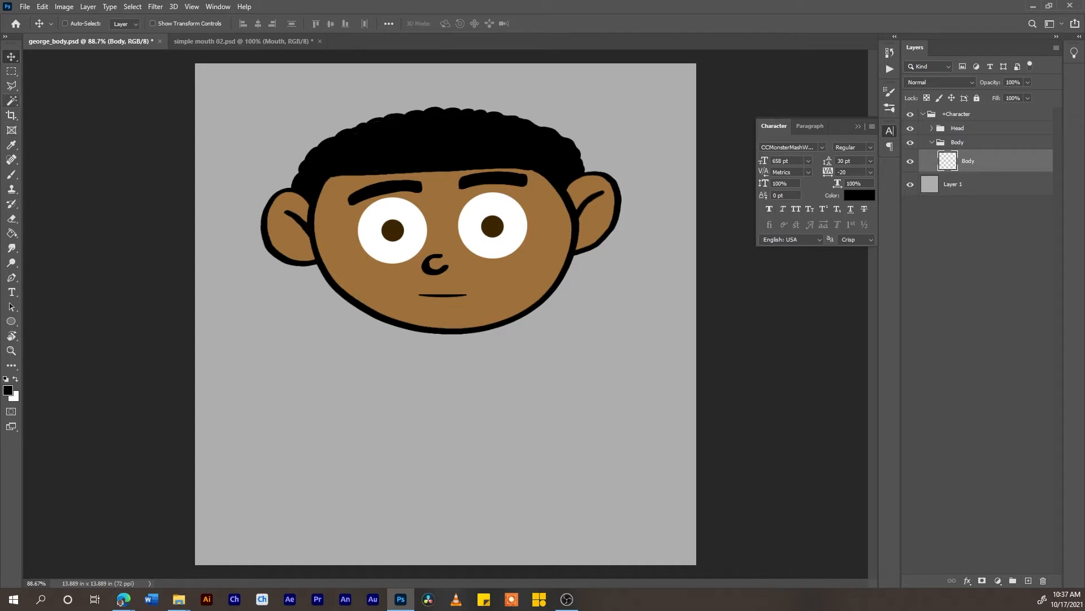
key(b)
mouse_move(429, 334)
mouse_down()
mouse_move(446, 355)
mouse_move(449, 335)
mouse_move(416, 450)
mouse_up()
drag(449, 350, 455, 450)
mouse_move(455, 449)
mouse_down()
mouse_move(416, 451)
mouse_move(424, 531)
mouse_up()
mouse_move(424, 531)
mouse_down()
mouse_move(430, 454)
mouse_move(443, 461)
mouse_move(440, 532)
mouse_up()
mouse_move(440, 531)
mouse_down()
mouse_move(452, 451)
mouse_move(419, 445)
mouse_up()
drag(412, 432, 414, 451)
drag(419, 533, 386, 542)
drag(386, 541, 482, 537)
mouse_move(483, 537)
mouse_down()
mouse_move(376, 541)
mouse_move(413, 531)
mouse_up()
drag(446, 336, 444, 352)
- Fill the neck with the brown skin colour sampled from the face using the Paint Bucket
alt+click(439, 316)
click(11, 232)
click(438, 343)
- Choose a dark green foreground colour and fill the shirt with it
click(8, 390)
click(219, 241)
click(200, 225)
click(320, 131)
click(436, 395)
- Choose a very dark brown foreground colour and fill both shoes with it
click(8, 390)
click(219, 274)
click(195, 259)
click(320, 131)
click(402, 533)
click(461, 533)
- Add two new layers above the Body layer and rename the upper one "arm right"
key(b)
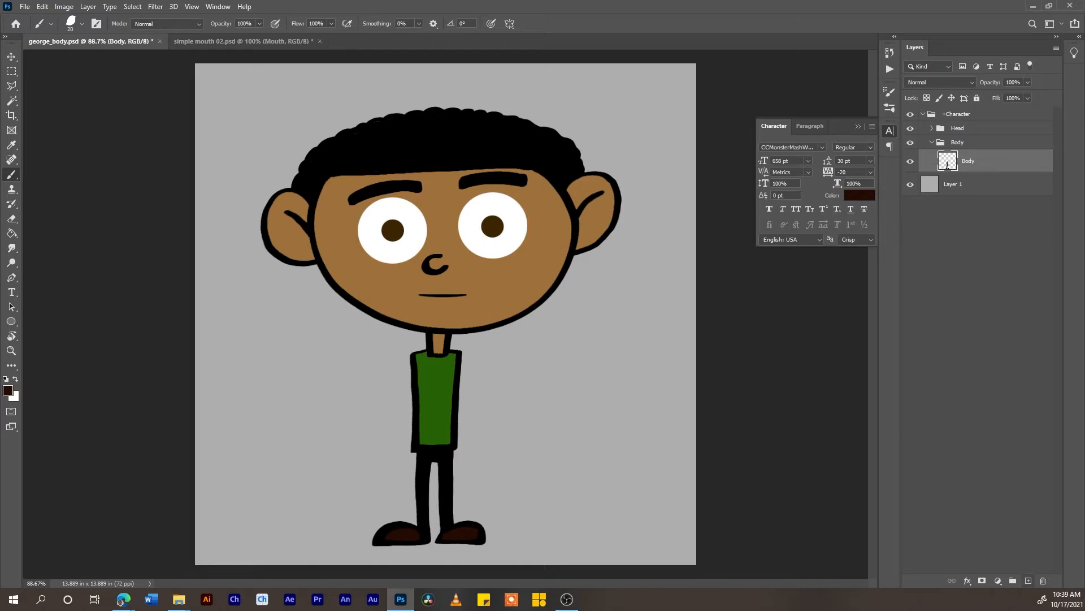
click(1028, 580)
click(1028, 580)
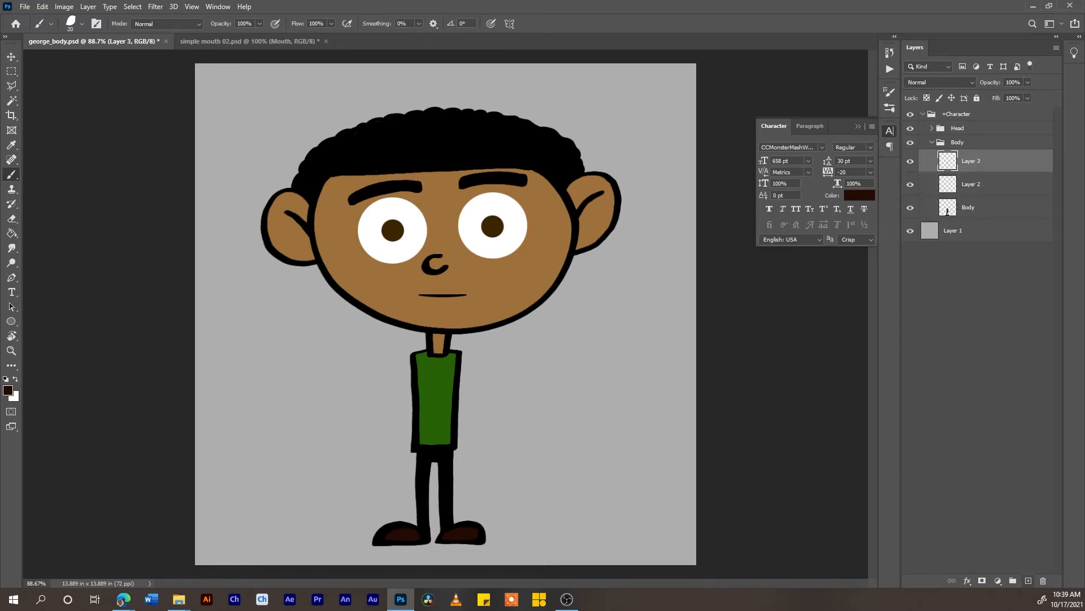
double_click(971, 161)
text(arm right)
key(Return)
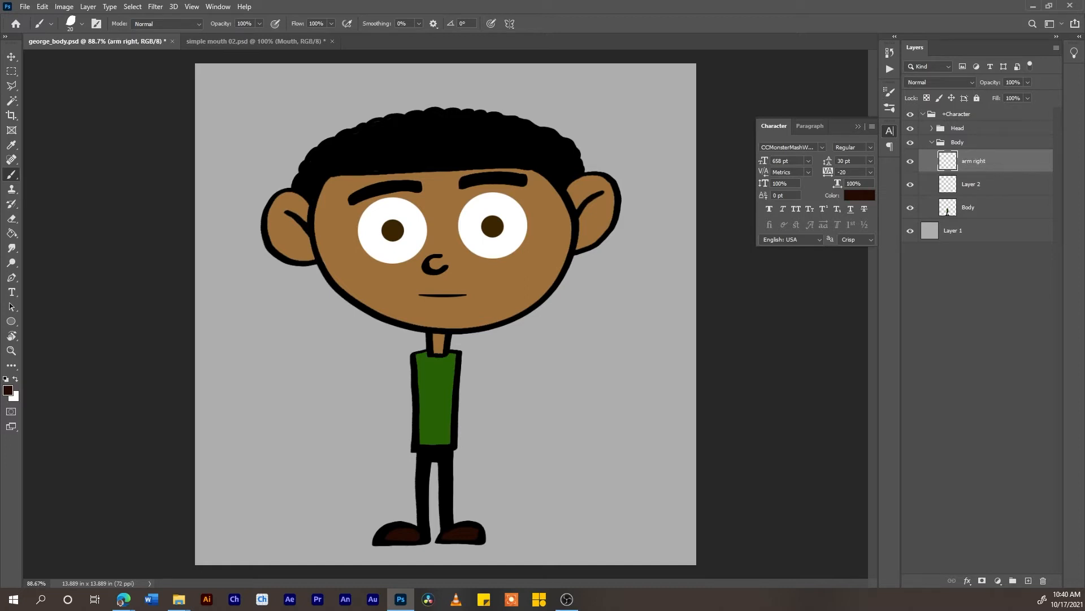
- Rename the other new layer, directly above the Body layer, as "arm left"
double_click(971, 184)
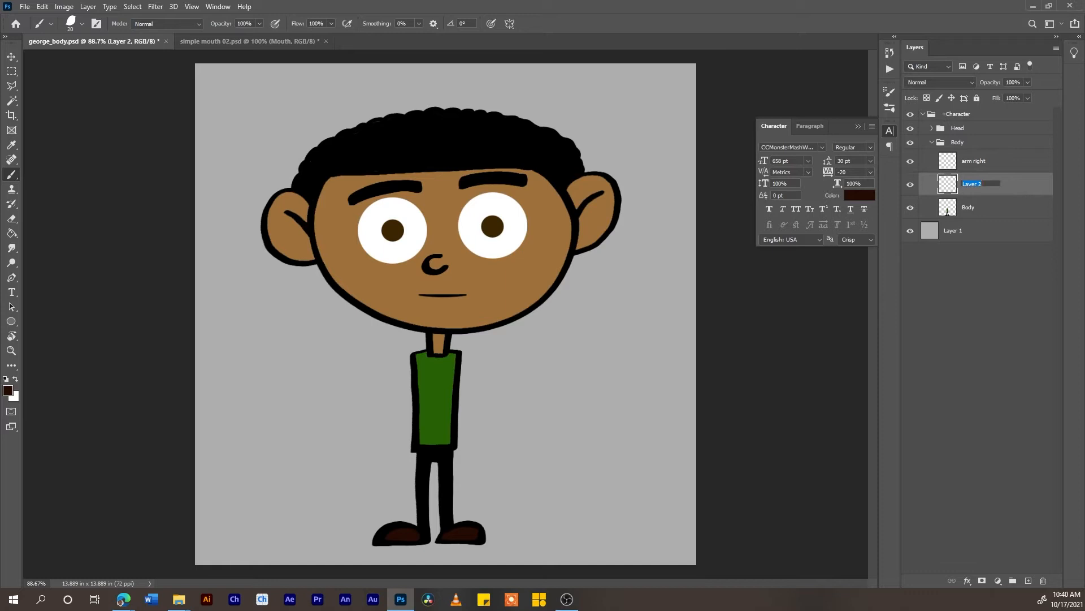
text(armleft)
key(Return)
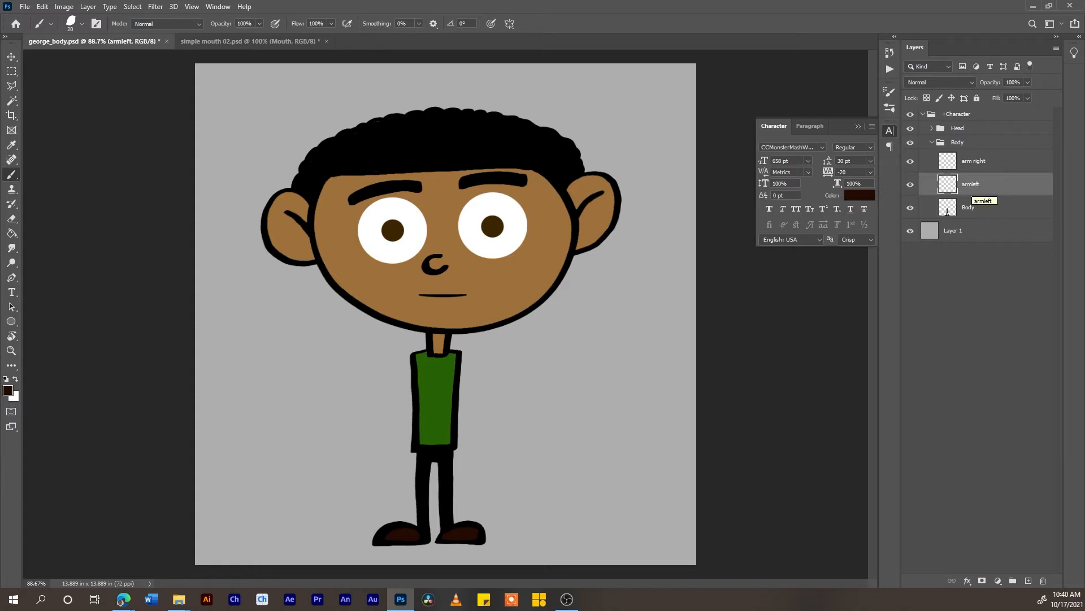
double_click(971, 184)
click(972, 183)
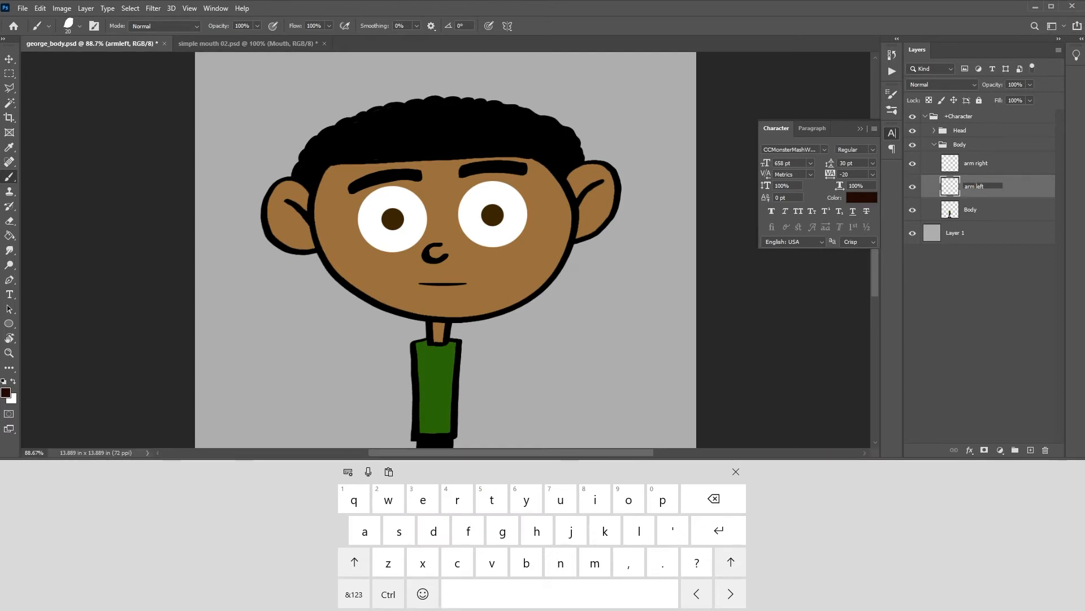
key(Return)
- Reset the colours to default black and brush the outline of an arm and hand on the arm right layer
click(973, 160)
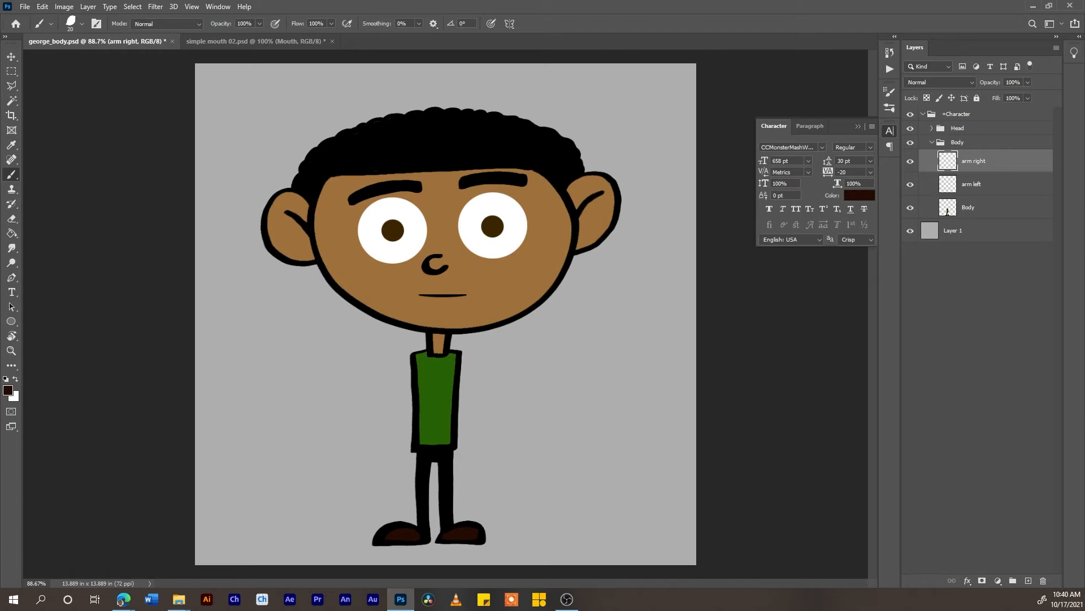
mouse_move(410, 356)
mouse_down()
mouse_move(351, 436)
mouse_move(355, 472)
mouse_move(419, 356)
mouse_up()
key(ctrl+z)
key(d)
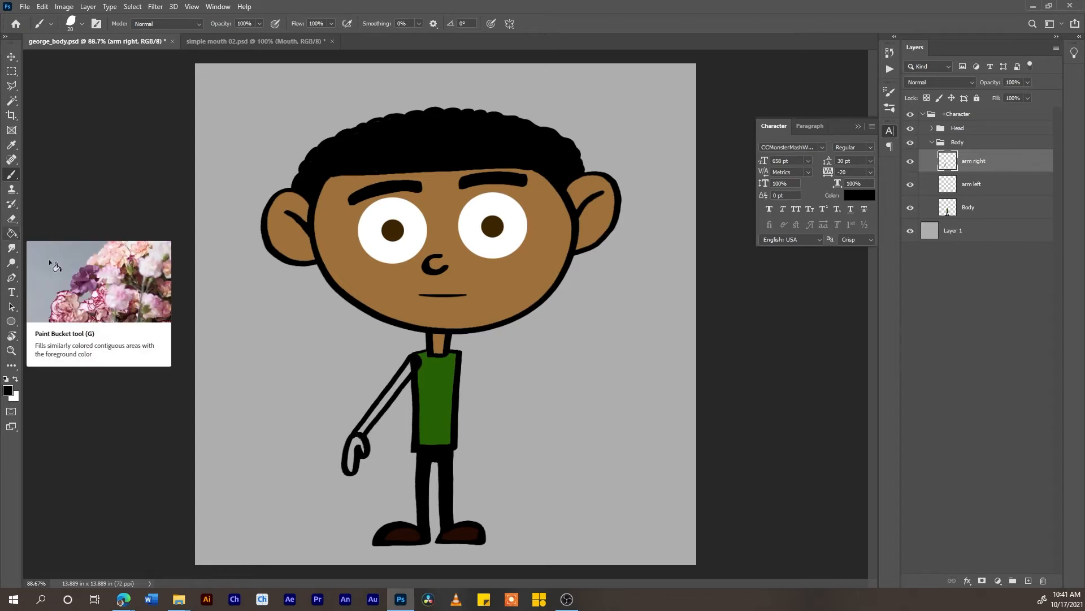
- Fill the sleeve on the arm right layer with the green sampled from the shirt
click(11, 233)
click(11, 145)
click(435, 396)
click(11, 233)
click(387, 395)
- Fill the hand on the arm right layer with the skin colour sampled from the ear
click(12, 144)
click(294, 237)
click(12, 233)
click(354, 455)
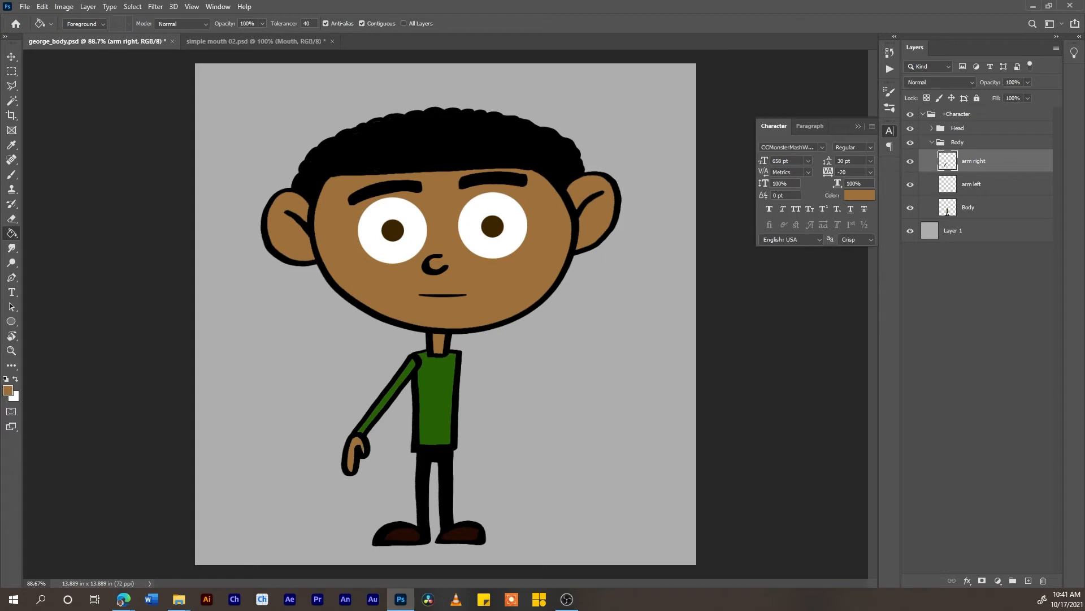
- Copy the finished arm with a rectangular selection around it and paste it onto the arm left layer
click(11, 71)
drag(305, 314, 427, 504)
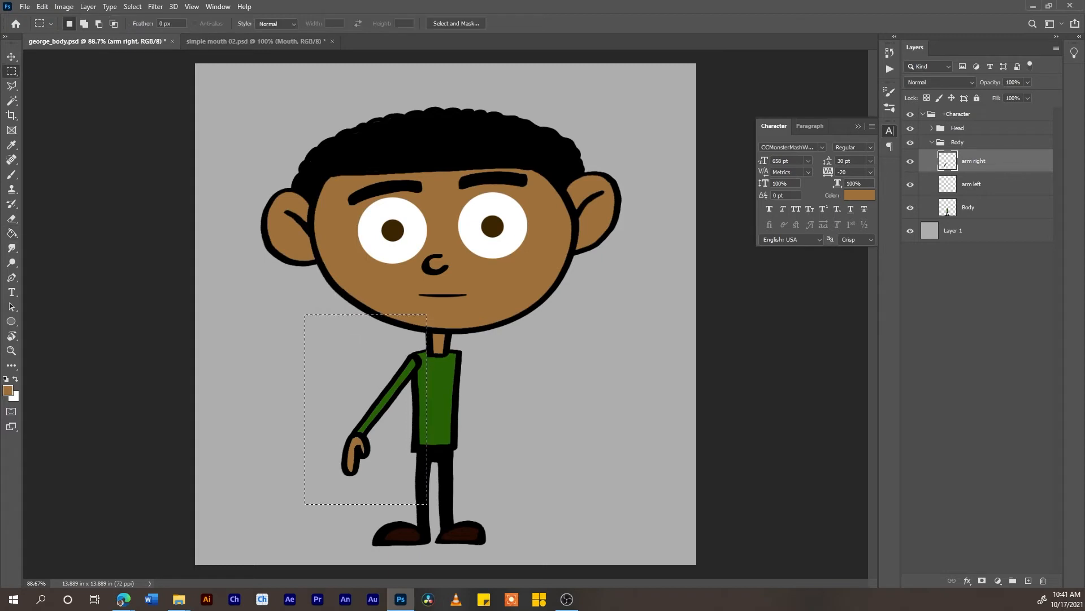
click(972, 184)
key(ctrl+d)
click(42, 6)
click(54, 106)
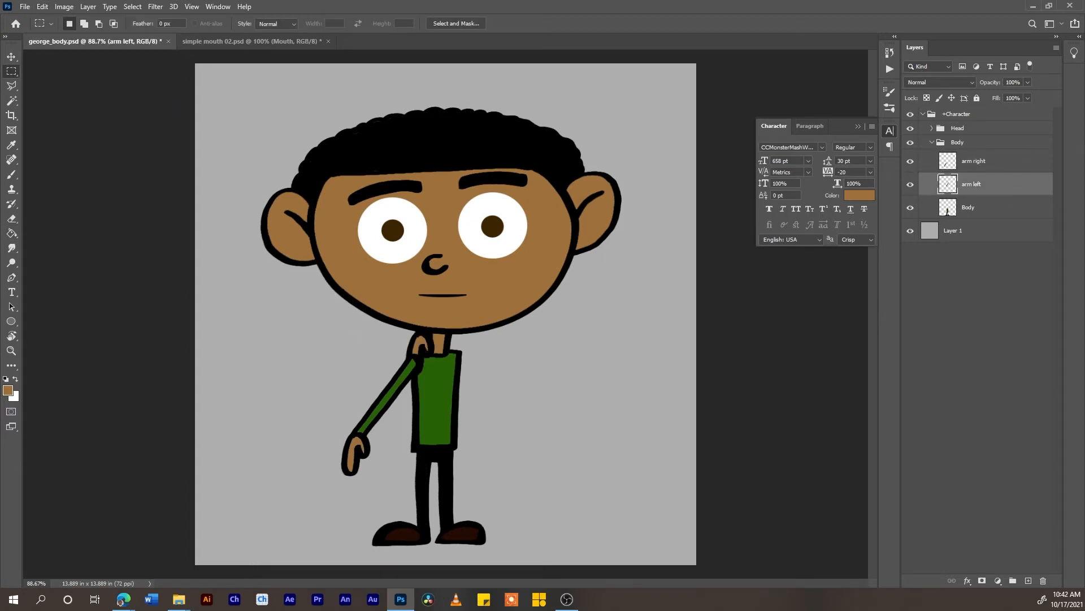
- Move the pasted arm to the opposite side of the torso
click(42, 7)
click(12, 57)
drag(421, 350, 479, 445)
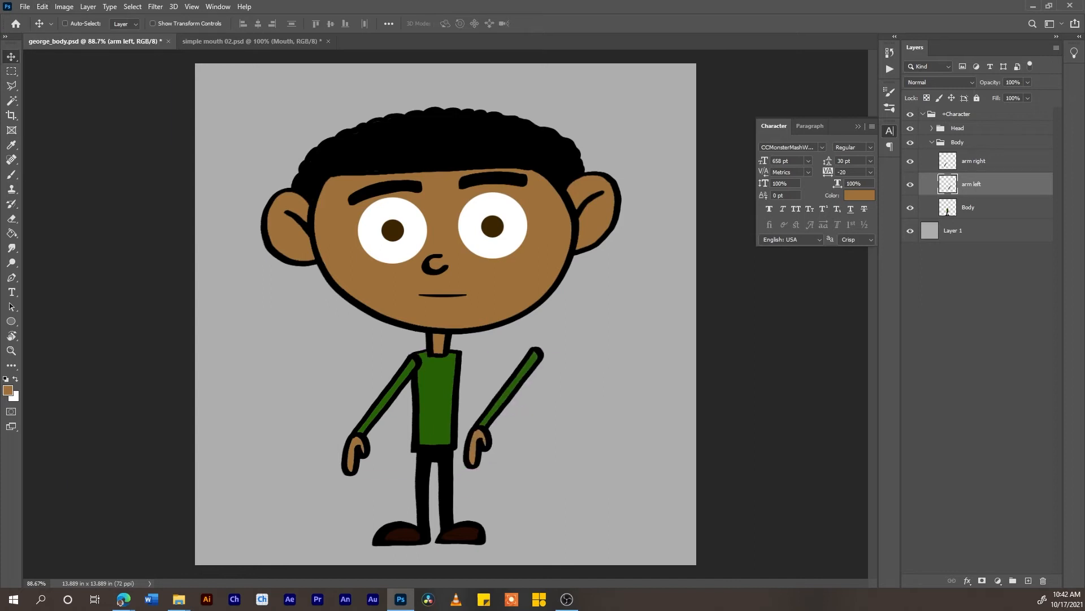
- Flip the copied arm horizontally and position it against the shirt's empty shoulder
click(42, 6)
mouse_move(113, 265)
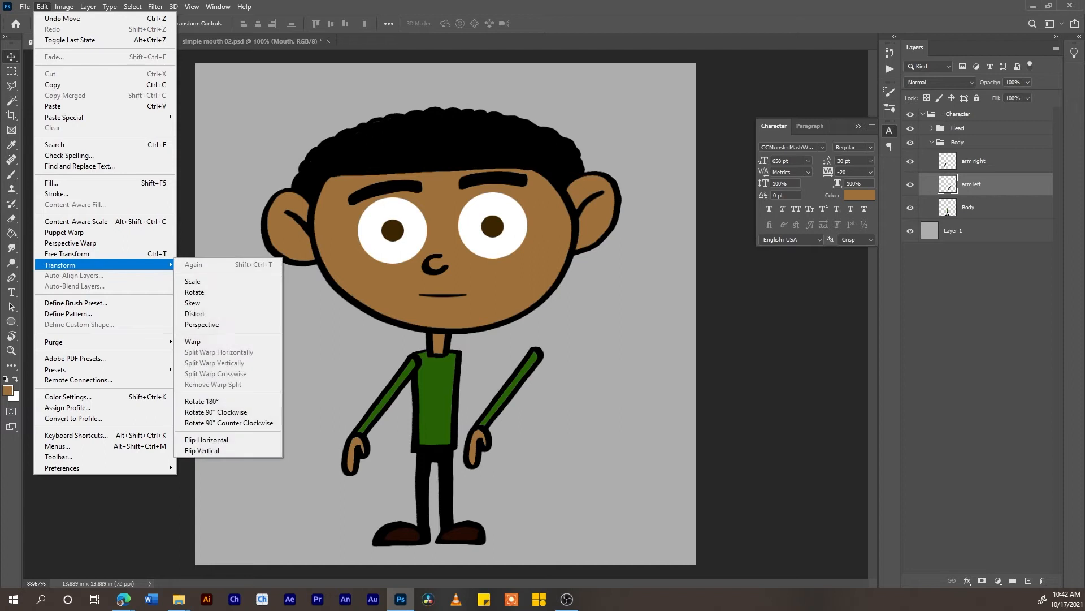
click(206, 439)
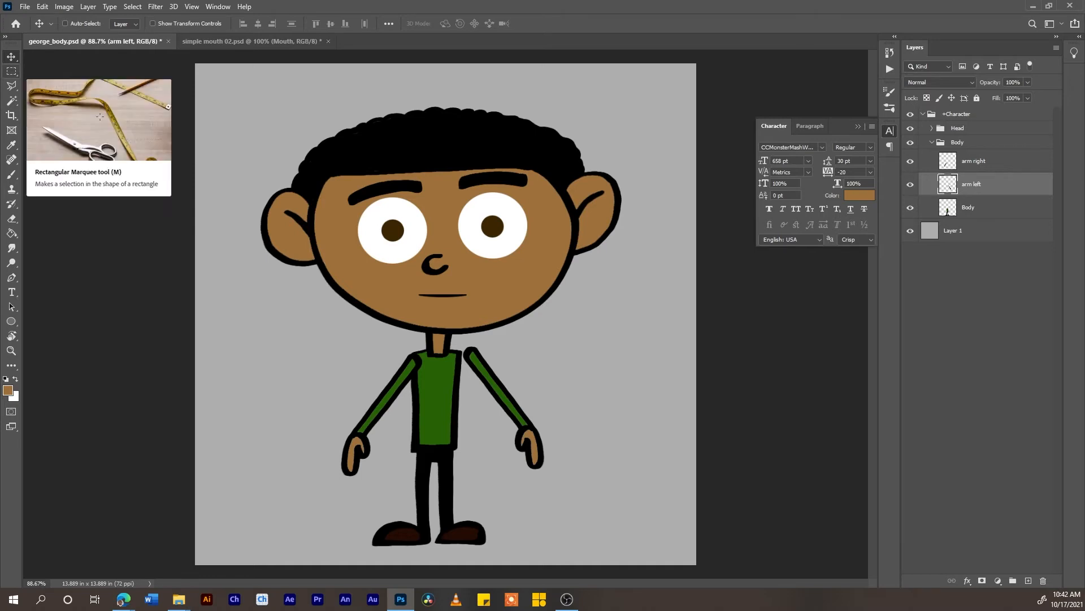
drag(508, 370, 492, 373)
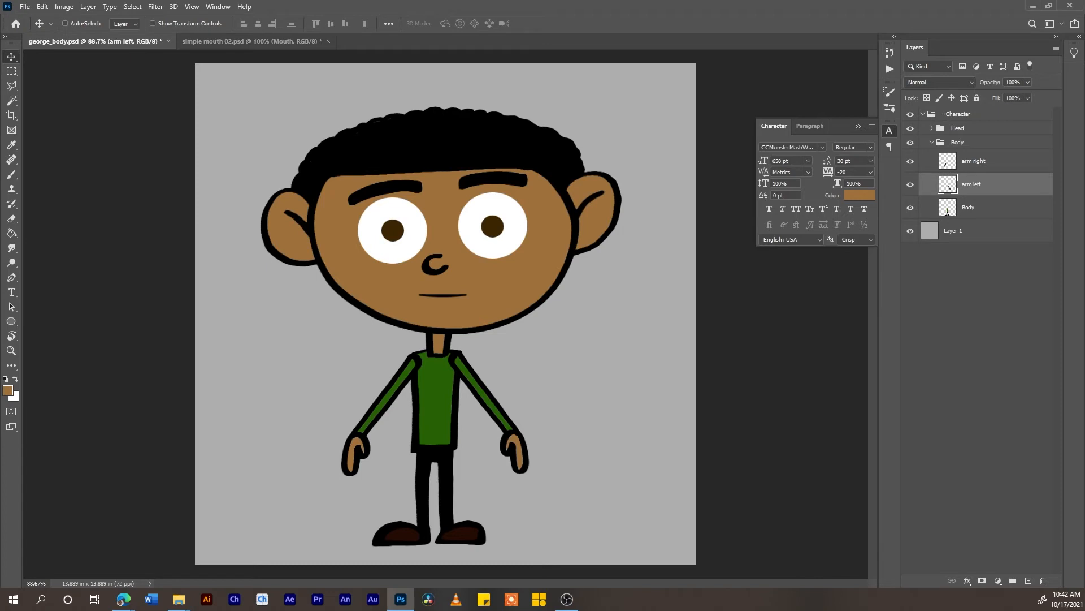
- Move the Body layer above both arm layers and delete the grey background layer, Layer 1
click(947, 210)
drag(947, 210, 948, 165)
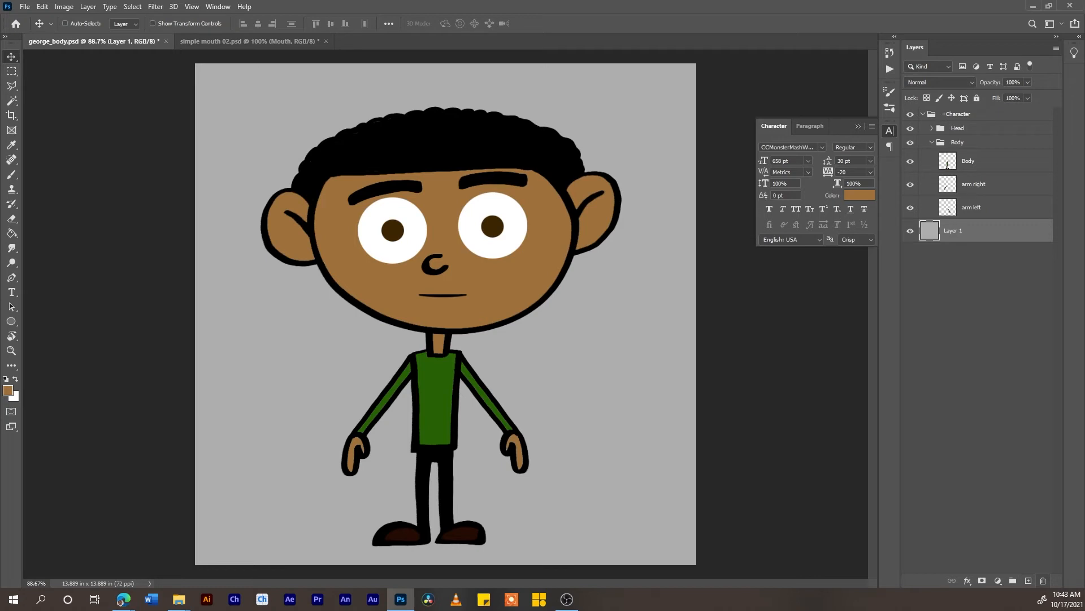
key(Delete)
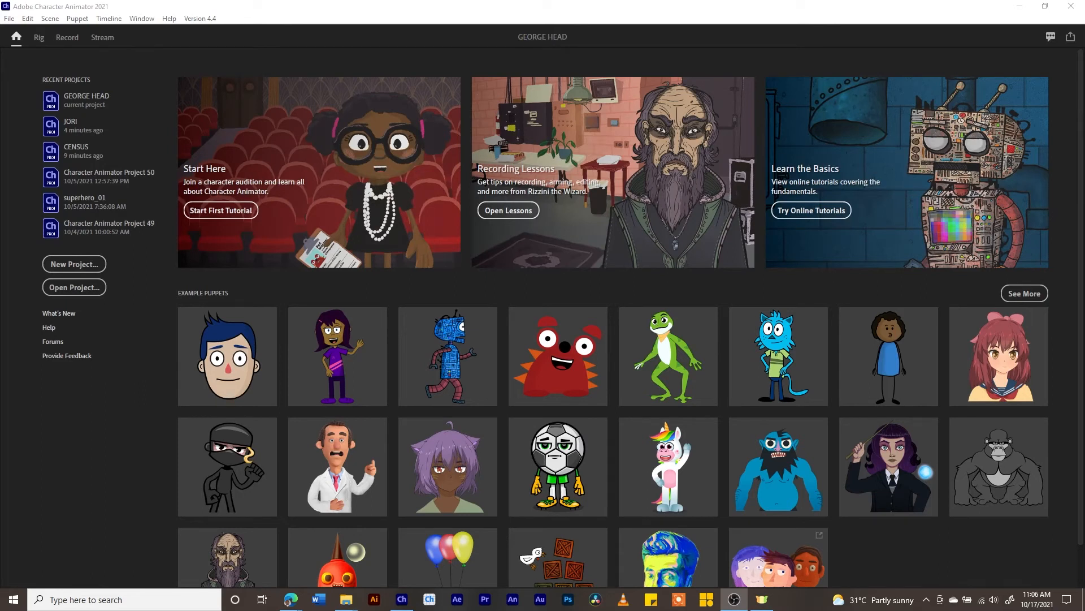
- Create a new Character Animator project named "GEORGE BODY" in the george folder
click(73, 263)
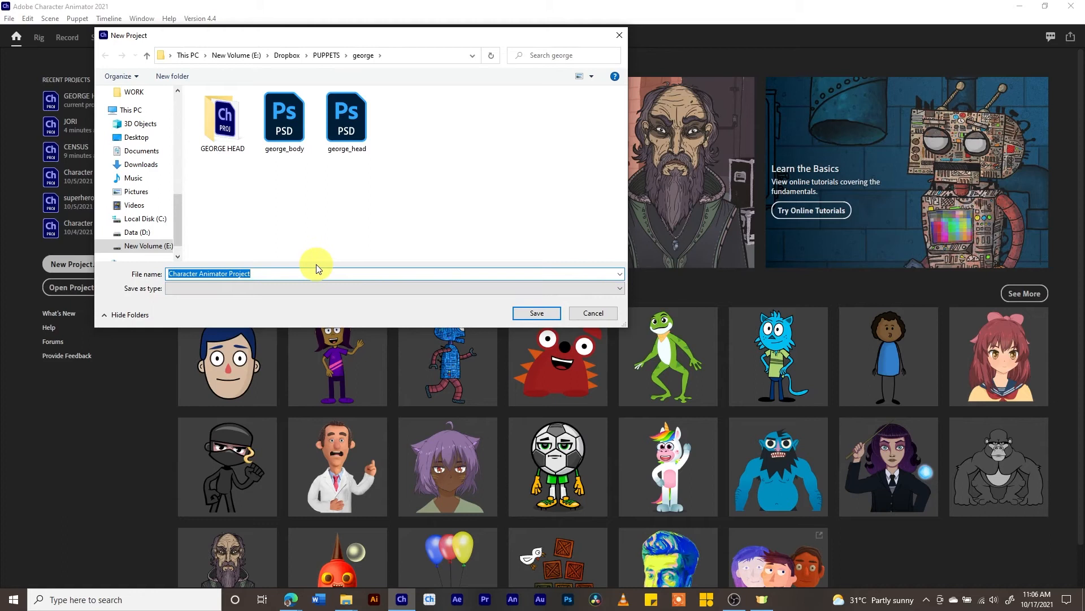
text(ge)
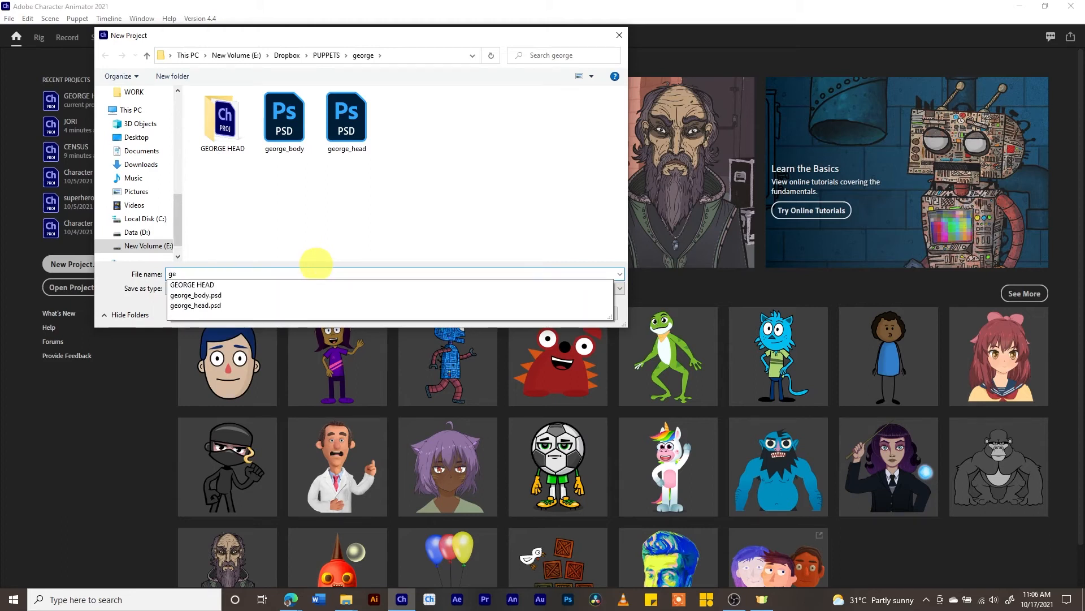
key(BackSpace)
key(BackSpace)
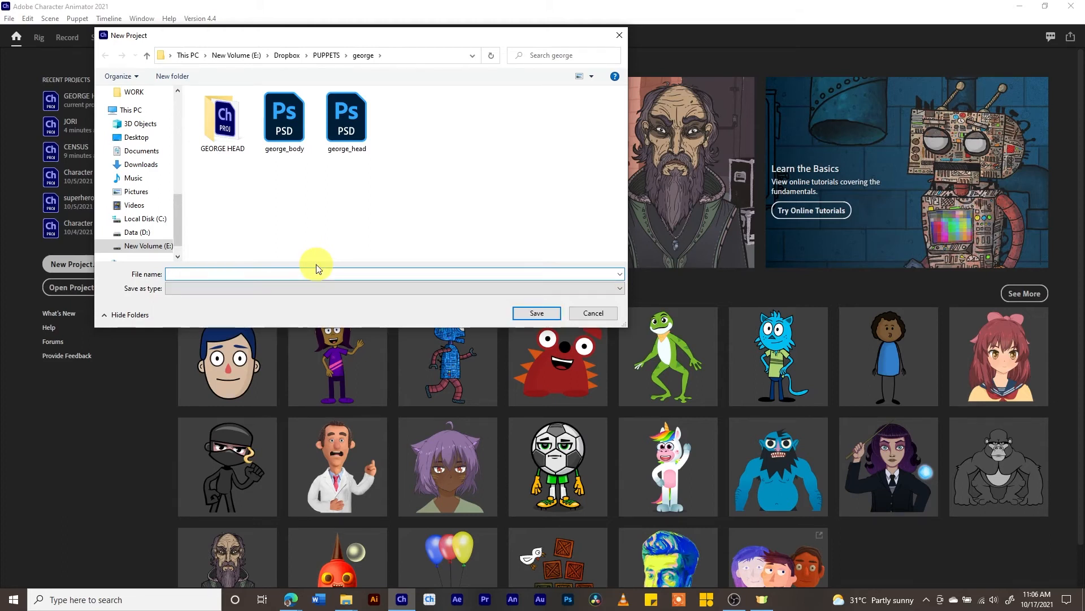
text(GEORGE )
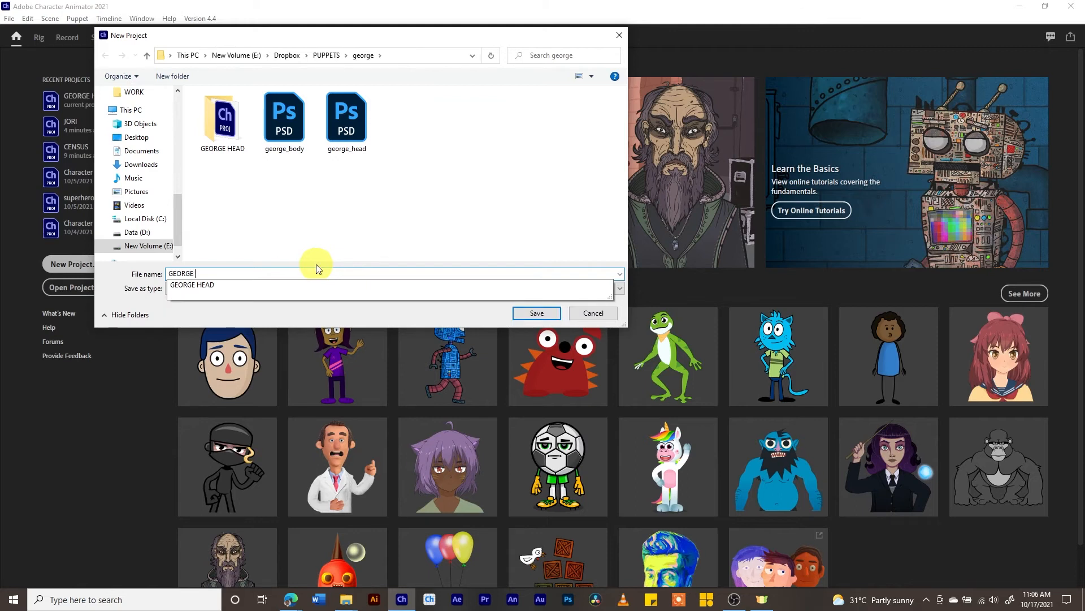
text(BODY)
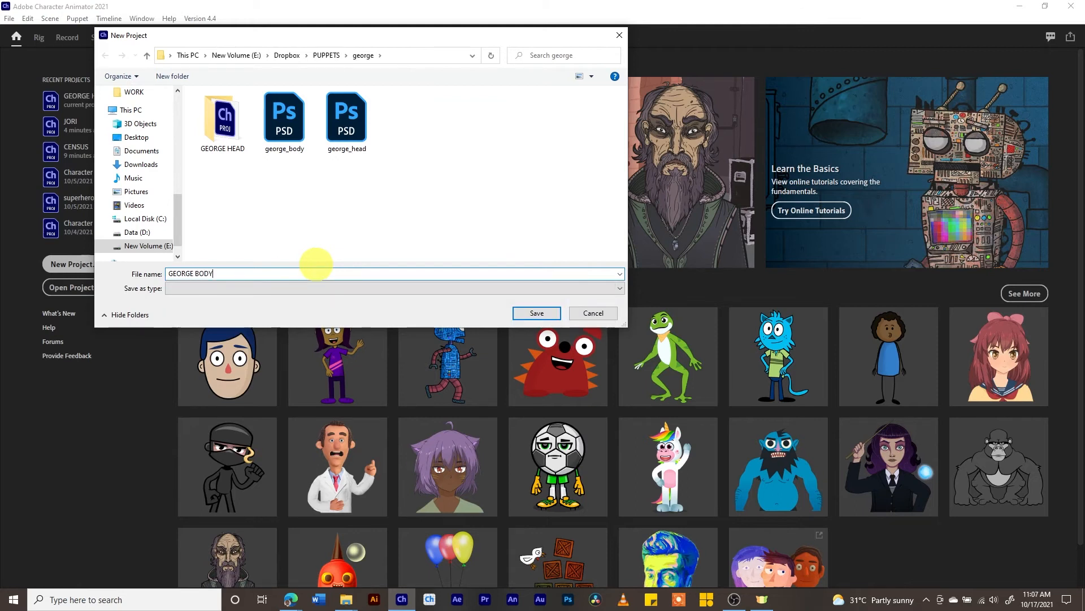
key(Return)
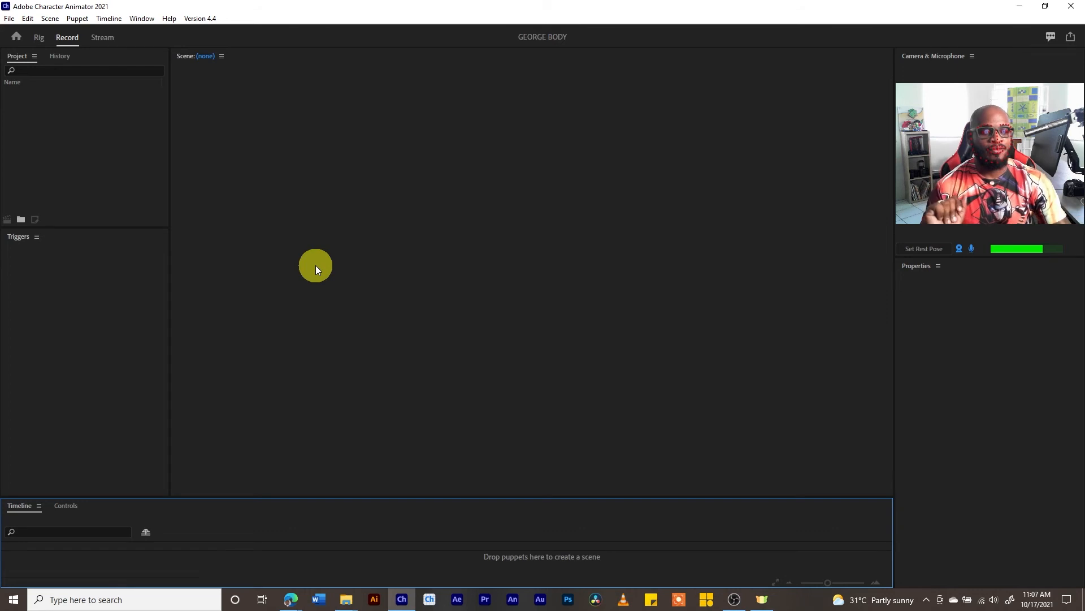
- Import the george_body PSD from the george folder into the project and create a scene from that puppet
click(347, 599)
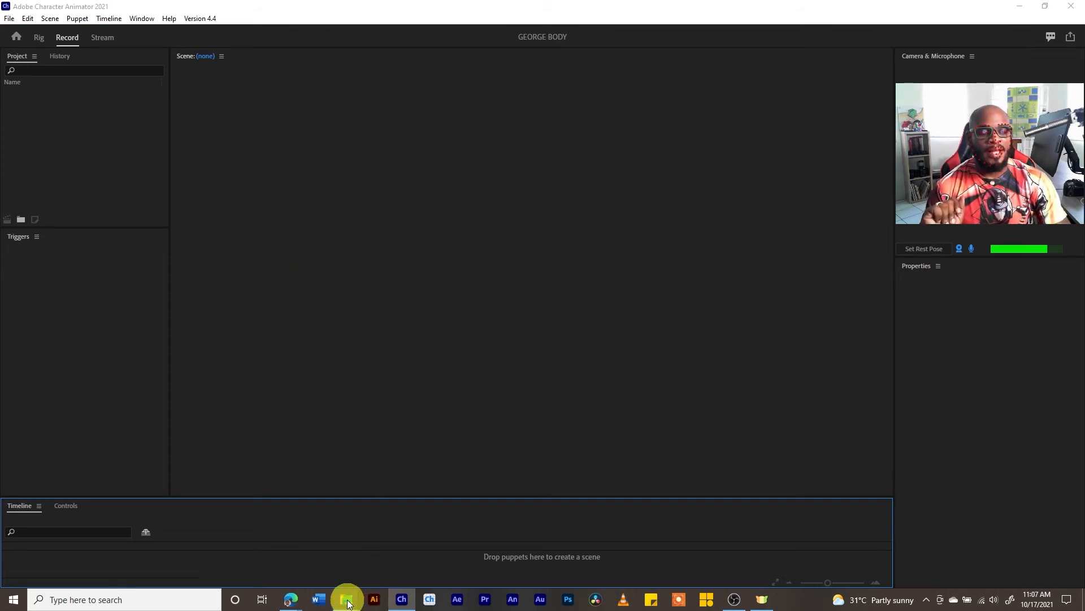
click(475, 569)
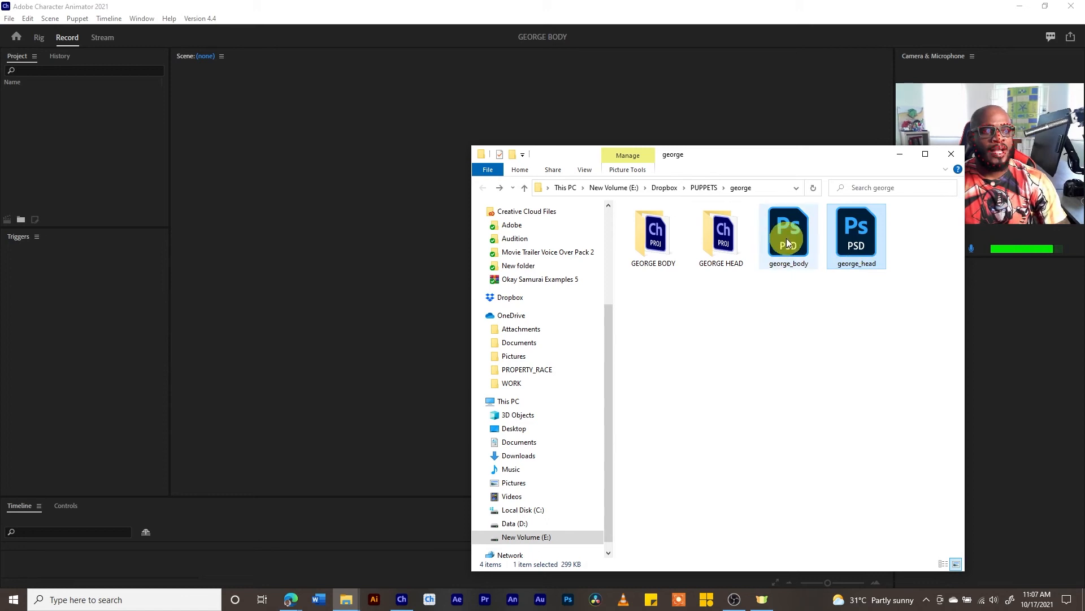
drag(787, 240, 49, 163)
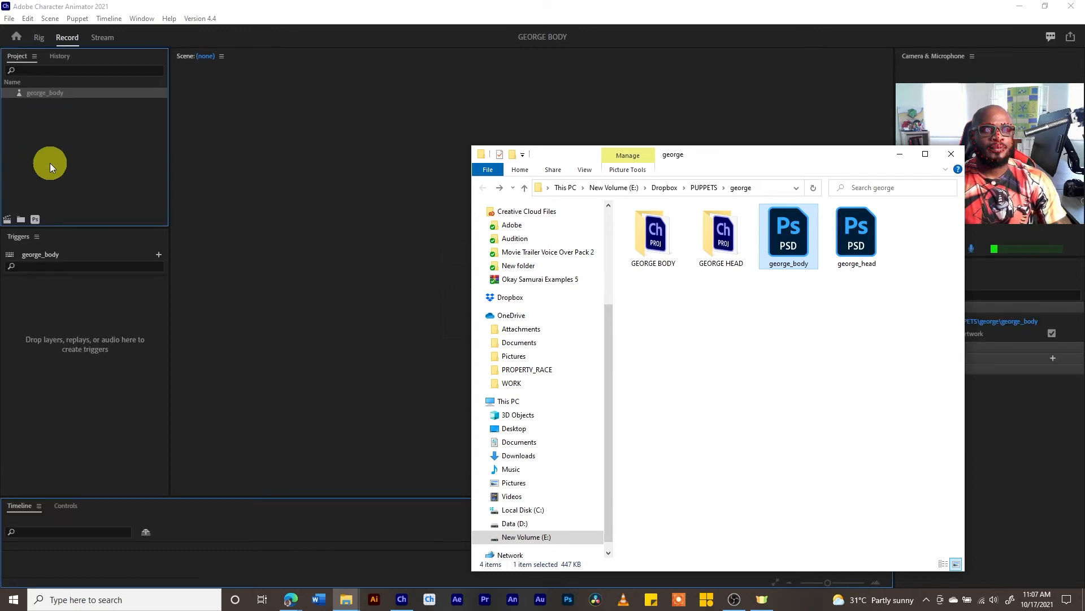
click(49, 163)
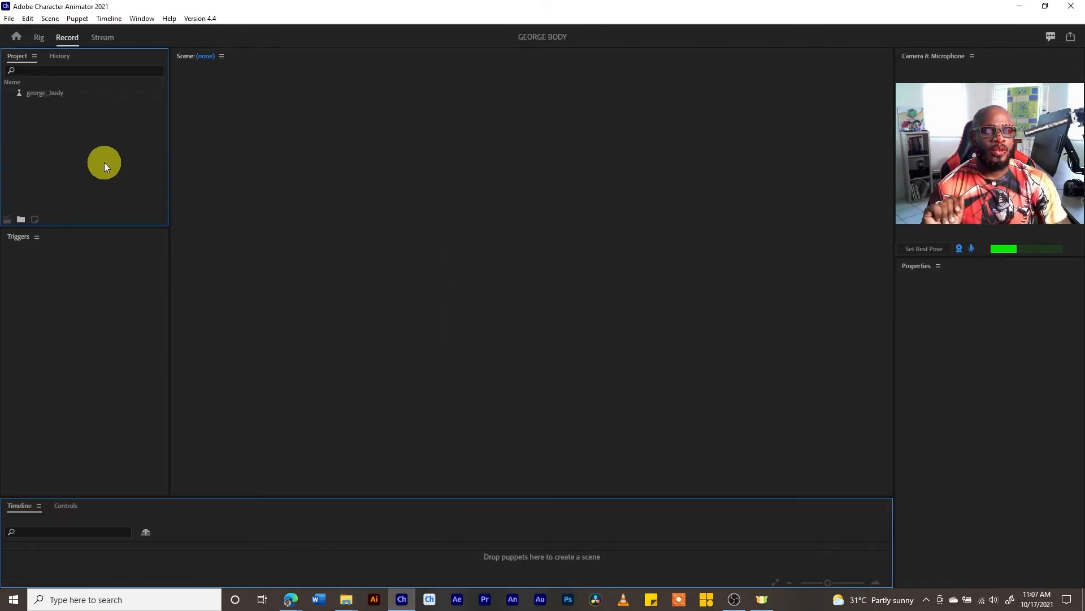
click(61, 93)
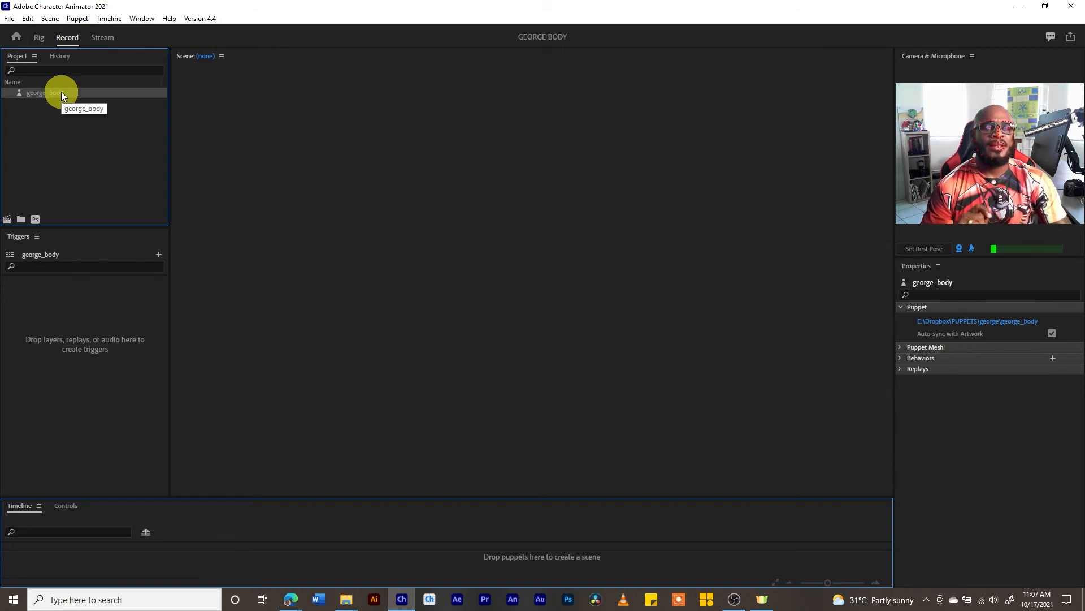
click(7, 219)
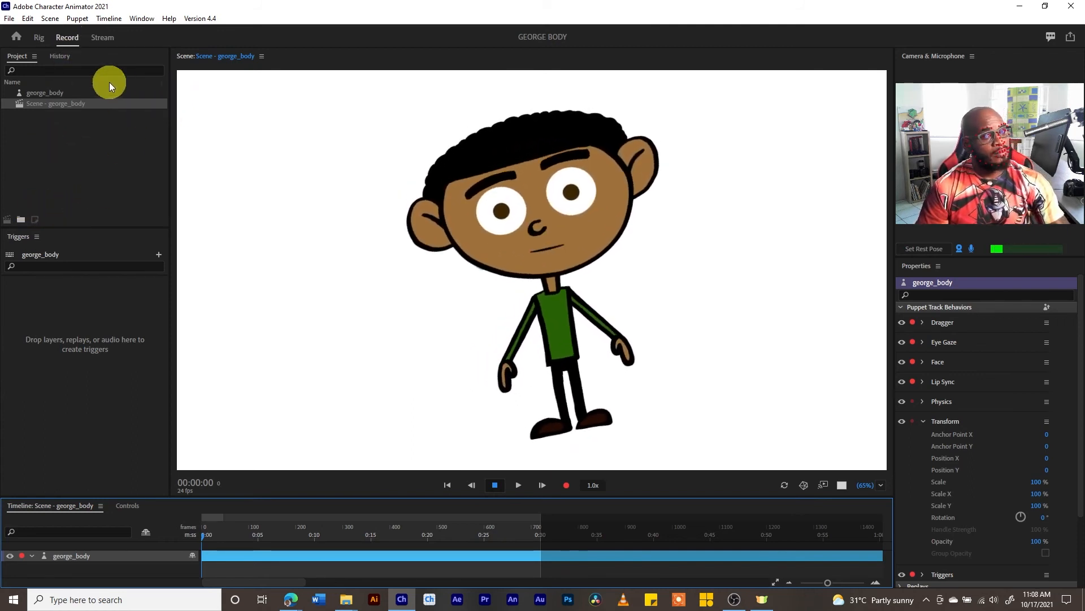
- Rig the Character group with a Fixed pin on each shoe and return to the Record workspace
click(38, 38)
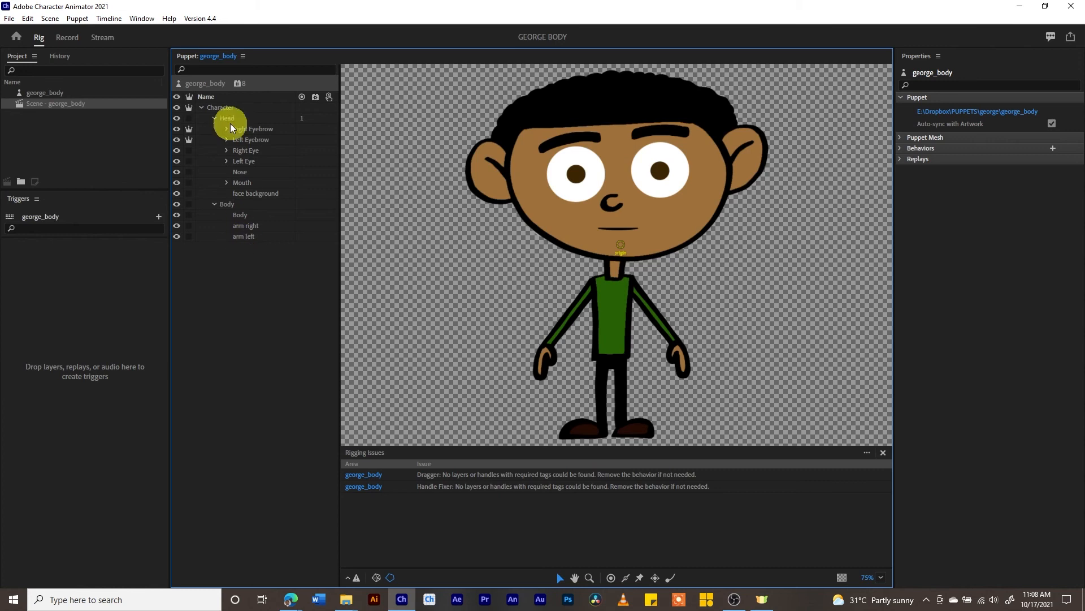
click(218, 107)
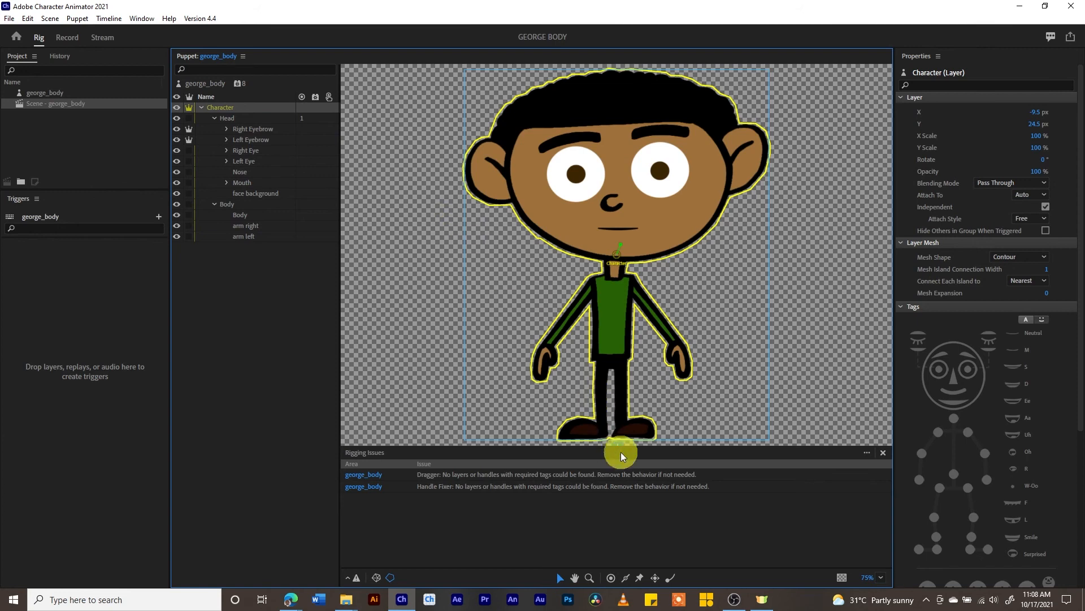
click(639, 578)
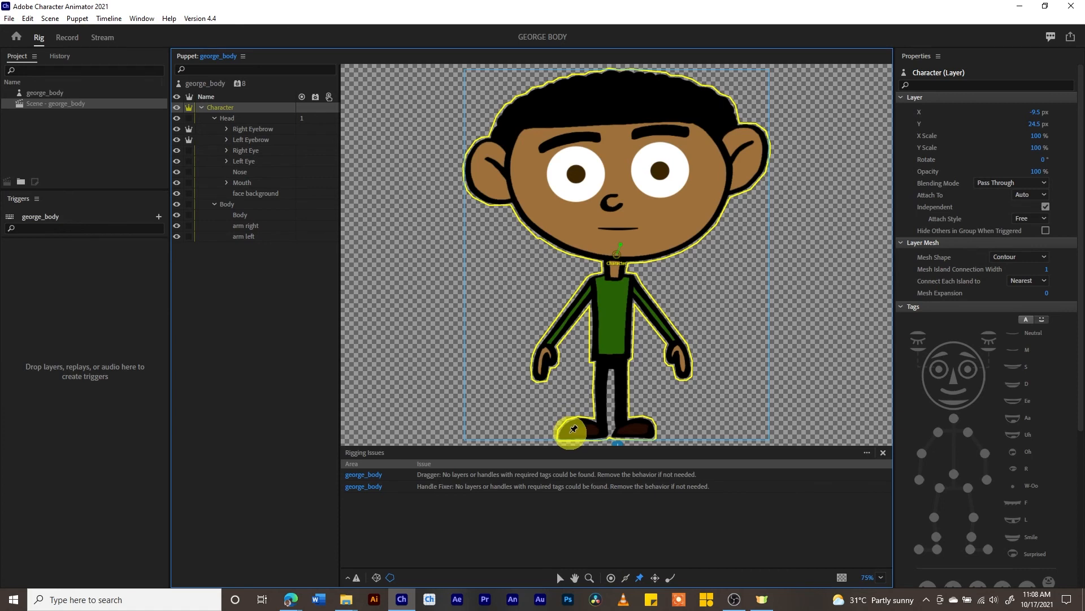
click(582, 434)
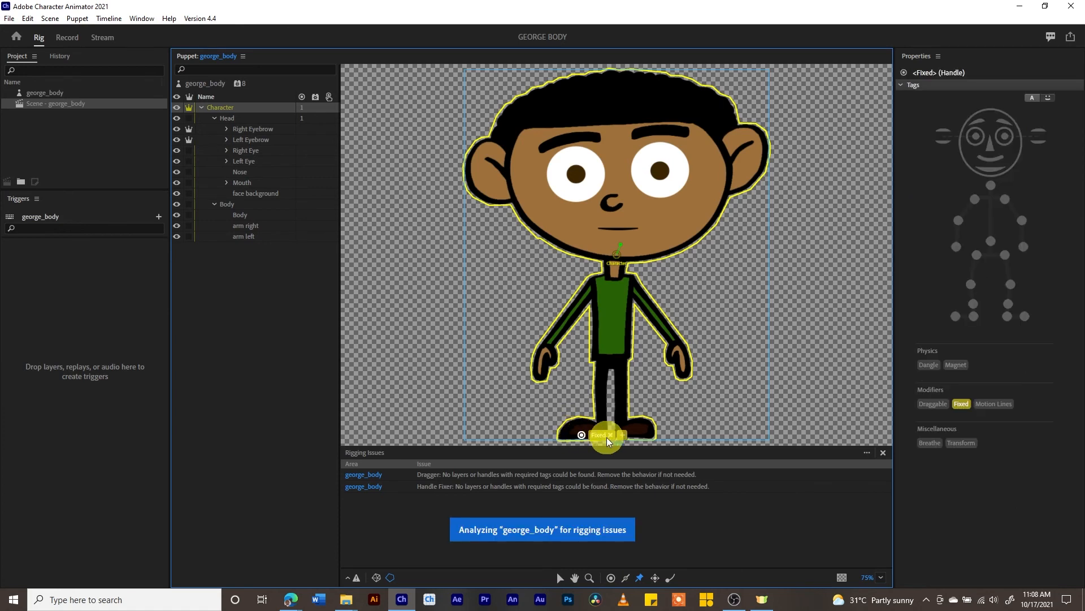
click(637, 435)
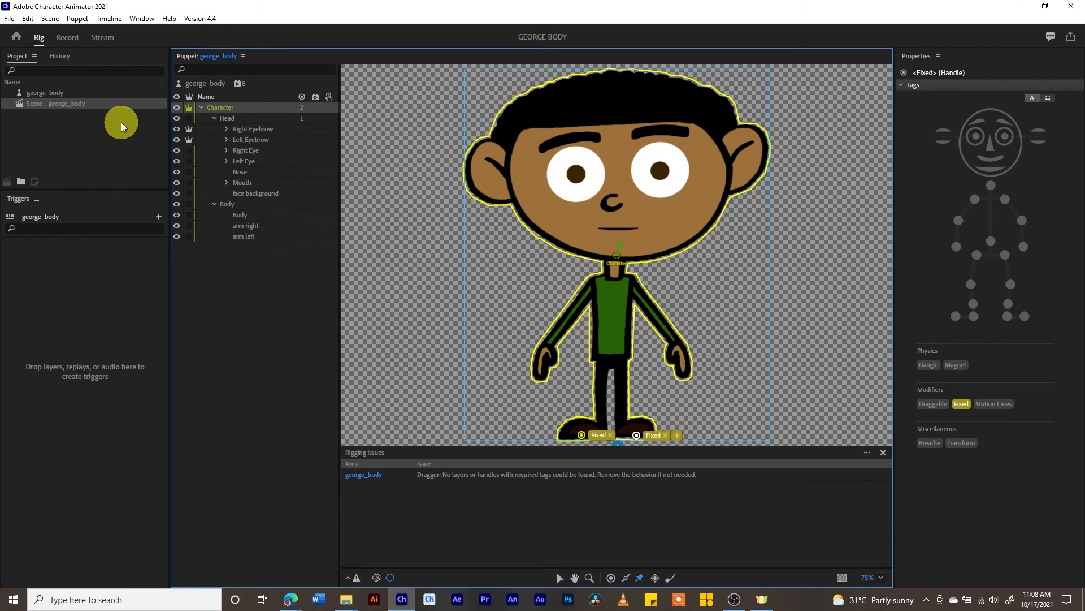
click(69, 41)
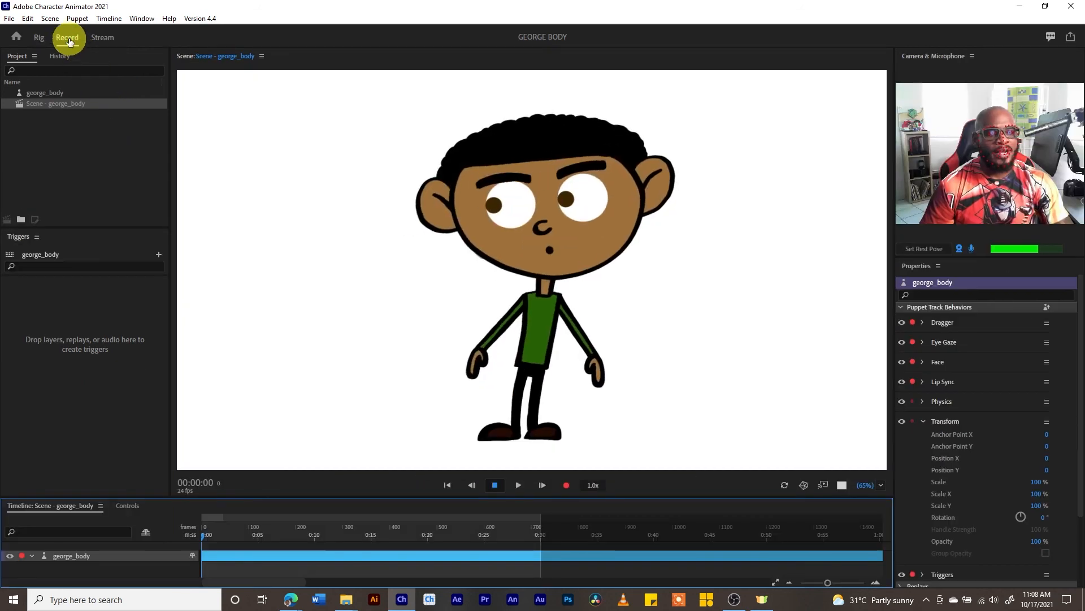